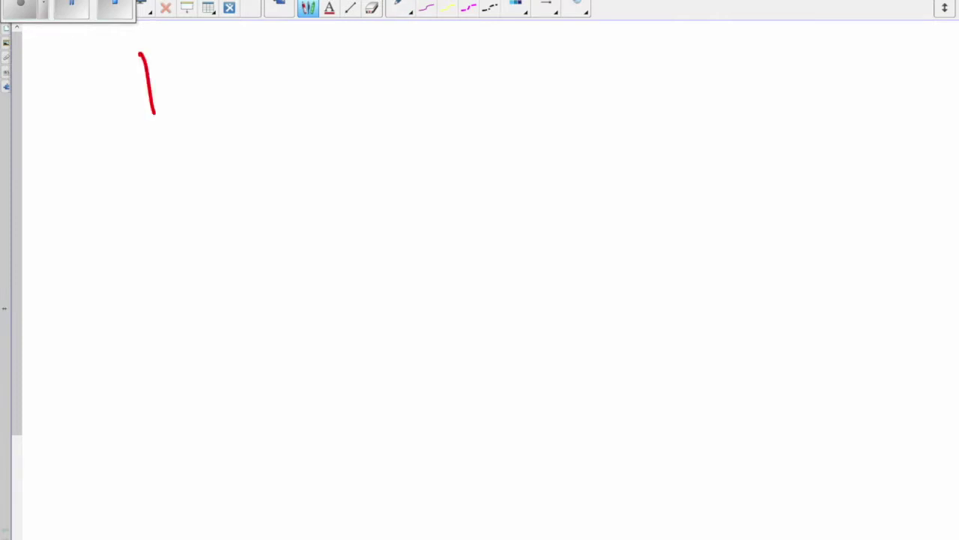
Handwrite the heading "Dummy Variable" in red pen across the upper part of the blank page
mouse_move(99, 75)
mouse_down()
mouse_move(223, 80)
mouse_move(143, 120)
mouse_up()
drag(229, 85, 259, 114)
mouse_move(273, 85)
mouse_down()
mouse_move(276, 97)
mouse_move(370, 90)
mouse_move(392, 102)
mouse_up()
mouse_move(400, 84)
mouse_down()
mouse_move(450, 75)
mouse_move(418, 154)
mouse_up()
drag(484, 51, 530, 49)
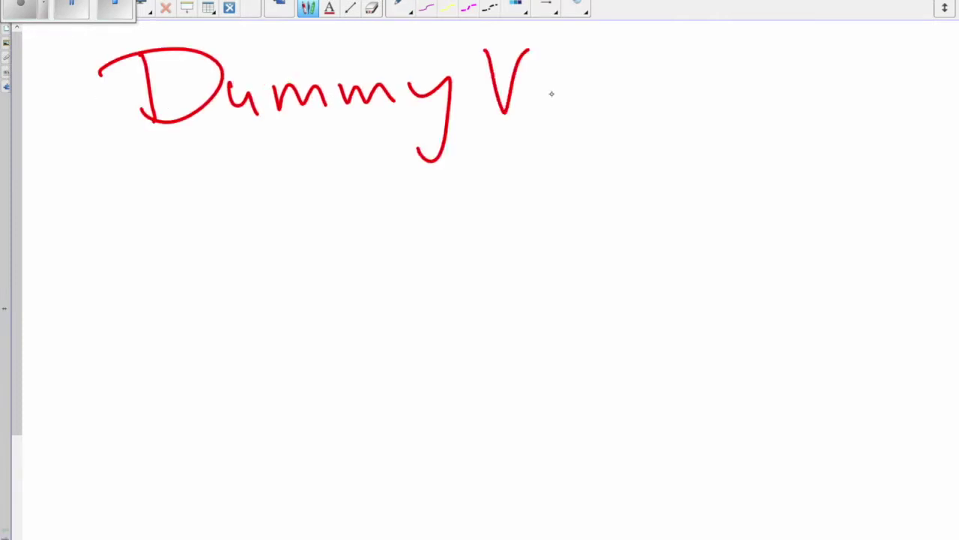
mouse_move(562, 82)
mouse_down()
mouse_move(566, 112)
mouse_move(613, 84)
mouse_move(631, 114)
mouse_up()
mouse_move(664, 87)
mouse_down()
mouse_move(652, 105)
mouse_move(688, 116)
mouse_up()
drag(711, 51, 712, 114)
drag(761, 41, 759, 107)
mouse_move(777, 96)
mouse_down()
mouse_move(809, 114)
mouse_move(829, 108)
mouse_up()
click(661, 58)
Handwrite "Male" with the code 1 beside it under the heading
mouse_move(224, 186)
mouse_down()
mouse_move(226, 246)
mouse_move(291, 245)
mouse_up()
mouse_move(315, 211)
mouse_down()
mouse_move(303, 234)
mouse_move(323, 242)
mouse_up()
drag(343, 156, 341, 236)
drag(359, 225, 410, 223)
click(555, 156)
drag(555, 155, 552, 222)
Handwrite "Female" with the code 2 beside it below the Male row
drag(243, 288, 245, 360)
drag(249, 283, 287, 271)
drag(254, 309, 272, 314)
mouse_move(276, 330)
mouse_down()
mouse_move(379, 318)
mouse_move(392, 341)
mouse_up()
mouse_move(408, 272)
mouse_down()
mouse_move(410, 334)
mouse_move(468, 341)
mouse_up()
mouse_move(544, 290)
mouse_down()
mouse_move(569, 345)
mouse_move(599, 346)
mouse_up()
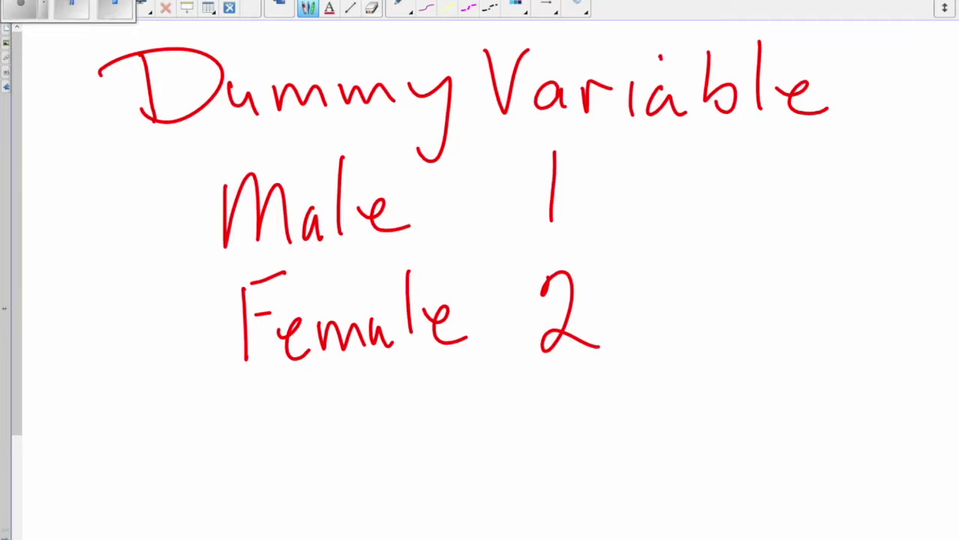
Write two alternative Male/Female codings, 2/1 and 1/0, beside the existing codes and circle the 1/0 pair
mouse_move(684, 164)
mouse_down()
mouse_move(694, 153)
mouse_move(676, 200)
mouse_move(734, 197)
mouse_up()
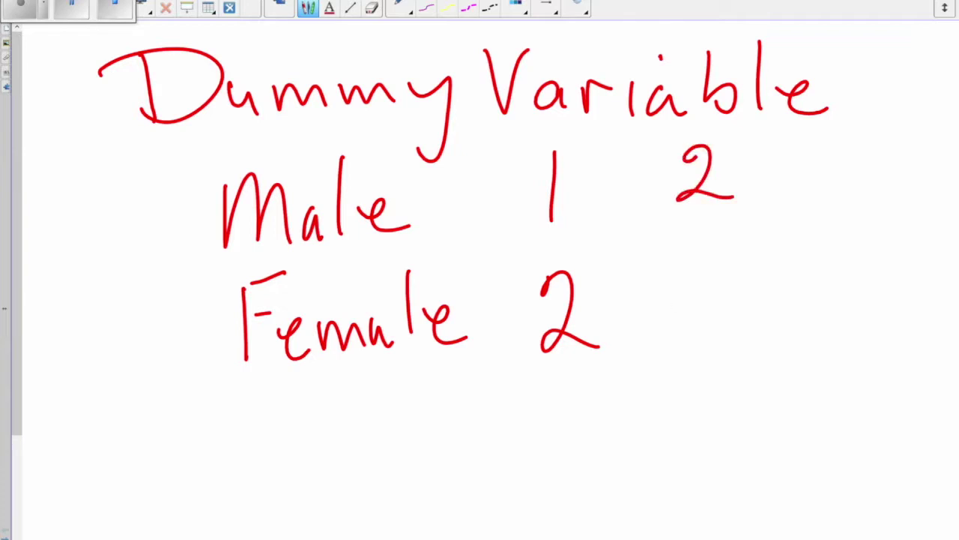
drag(694, 279, 700, 332)
drag(832, 148, 833, 200)
mouse_move(832, 277)
mouse_down()
mouse_move(810, 315)
mouse_move(824, 276)
mouse_up()
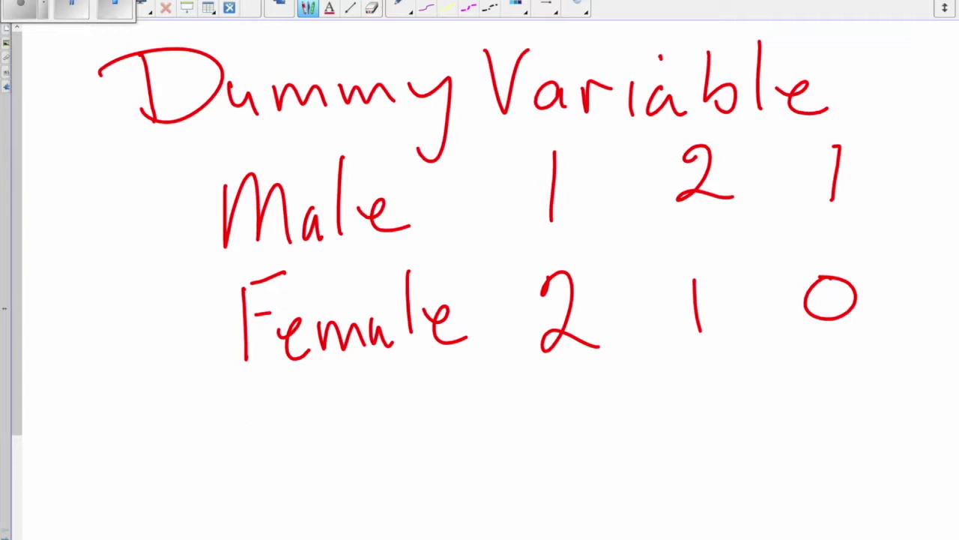
mouse_move(802, 140)
mouse_down()
mouse_move(791, 167)
mouse_move(827, 366)
mouse_move(910, 212)
mouse_move(793, 150)
mouse_up()
Handwrite "Recode Different" below the table and underline "Different" twice
drag(128, 414, 131, 503)
mouse_move(125, 420)
mouse_down()
mouse_move(154, 407)
mouse_move(209, 494)
mouse_up()
mouse_move(219, 490)
mouse_down()
mouse_move(228, 463)
mouse_move(271, 465)
mouse_move(286, 413)
mouse_move(323, 491)
mouse_up()
drag(385, 417, 389, 483)
drag(437, 453, 442, 476)
click(440, 434)
mouse_move(484, 407)
mouse_down()
mouse_move(471, 478)
mouse_move(487, 448)
mouse_up()
mouse_move(515, 398)
mouse_down()
mouse_move(496, 476)
mouse_move(527, 448)
mouse_up()
mouse_move(529, 459)
mouse_down()
mouse_move(546, 474)
mouse_move(573, 438)
mouse_move(598, 470)
mouse_up()
mouse_move(606, 472)
mouse_down()
mouse_move(614, 444)
mouse_move(634, 470)
mouse_up()
drag(649, 395, 663, 468)
drag(631, 434, 667, 424)
drag(445, 496, 613, 490)
drag(490, 510, 600, 507)
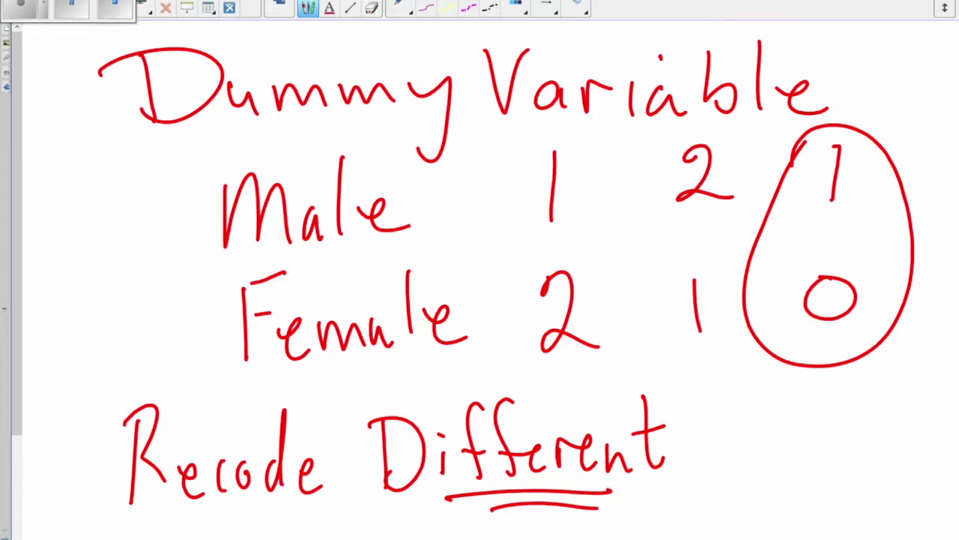
Switch to SPSS and check the missing-value setting and value labels of Q101, Gender of respondent
key(super+Tab)
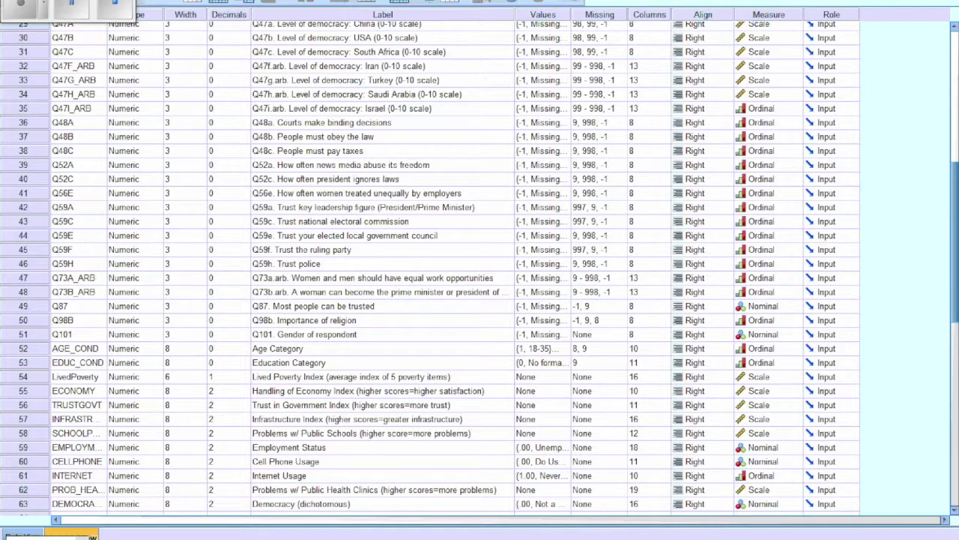
scroll(948, 253, up, 3)
scroll(948, 252, down, 4)
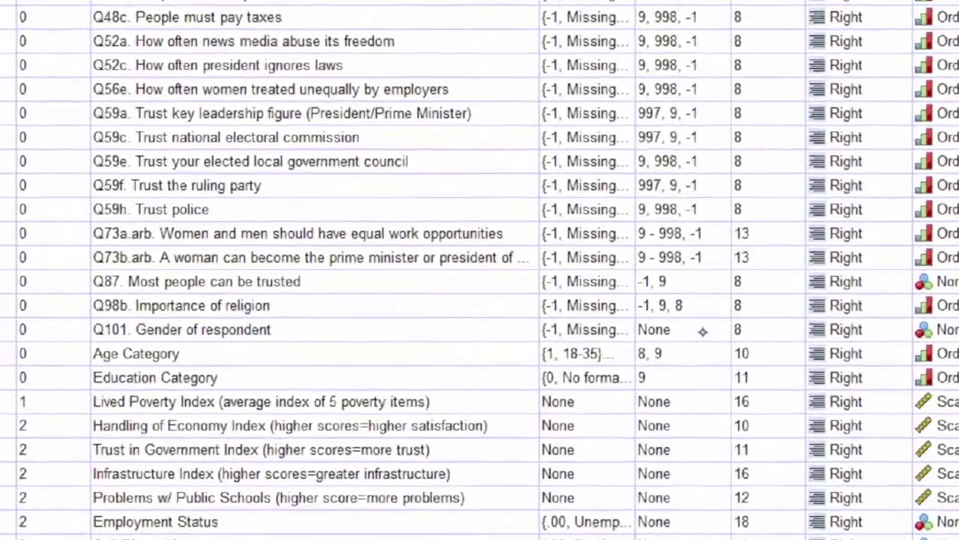
click(653, 320)
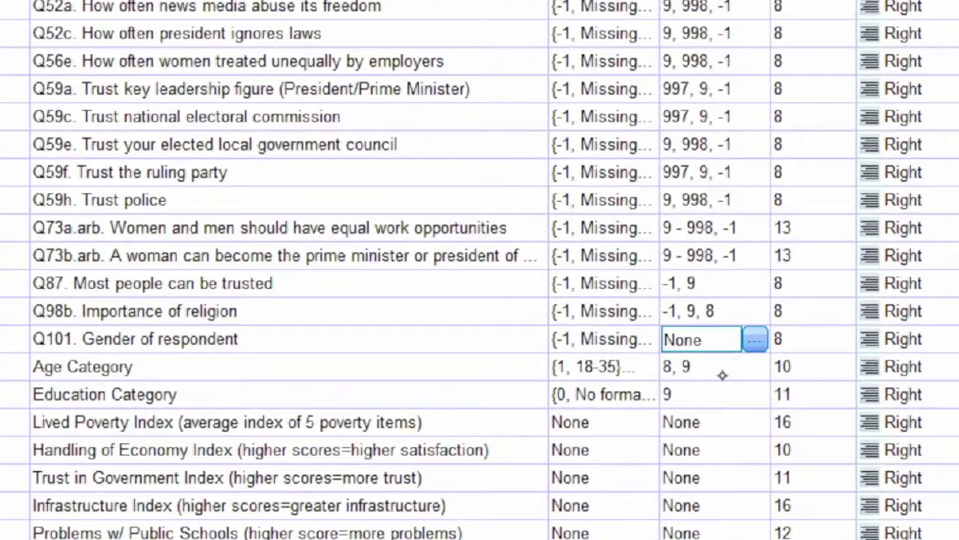
click(755, 339)
click(479, 359)
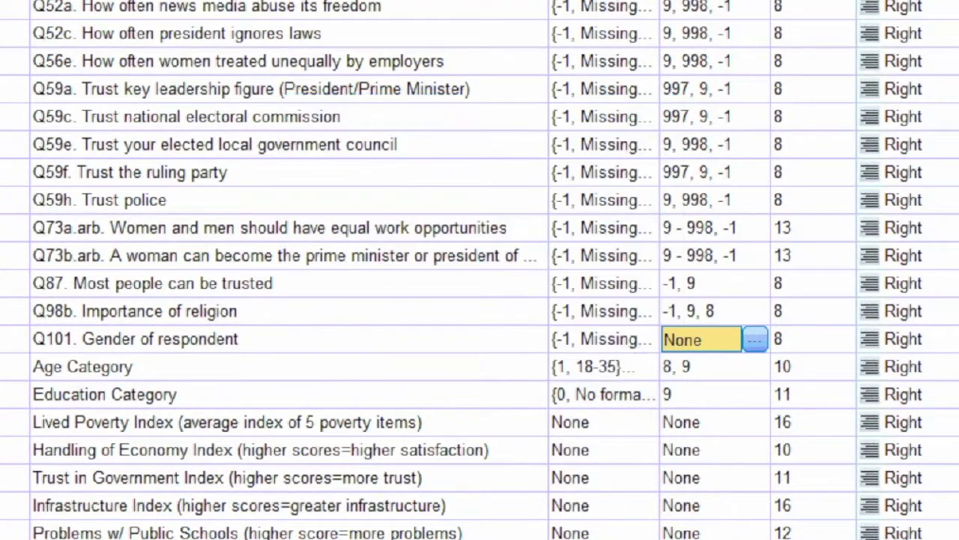
click(637, 341)
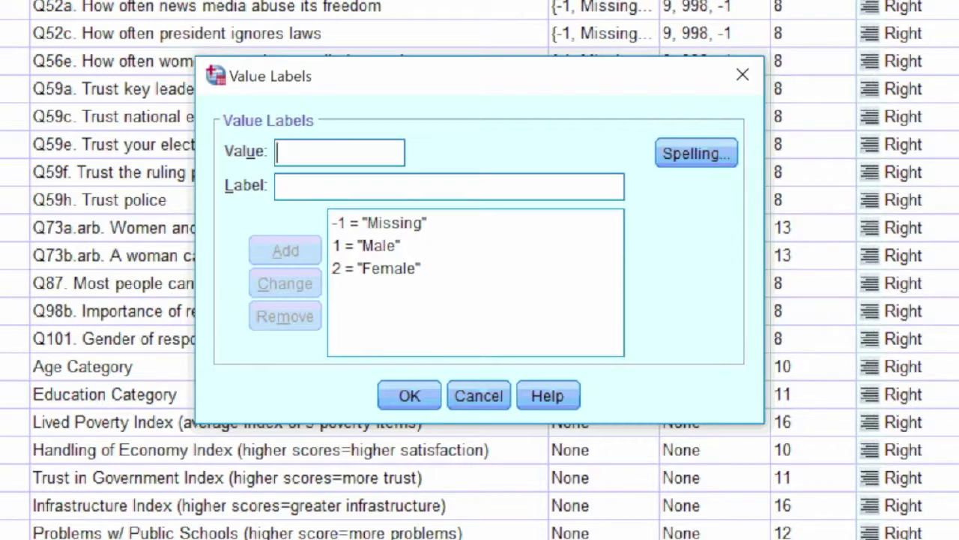
click(410, 396)
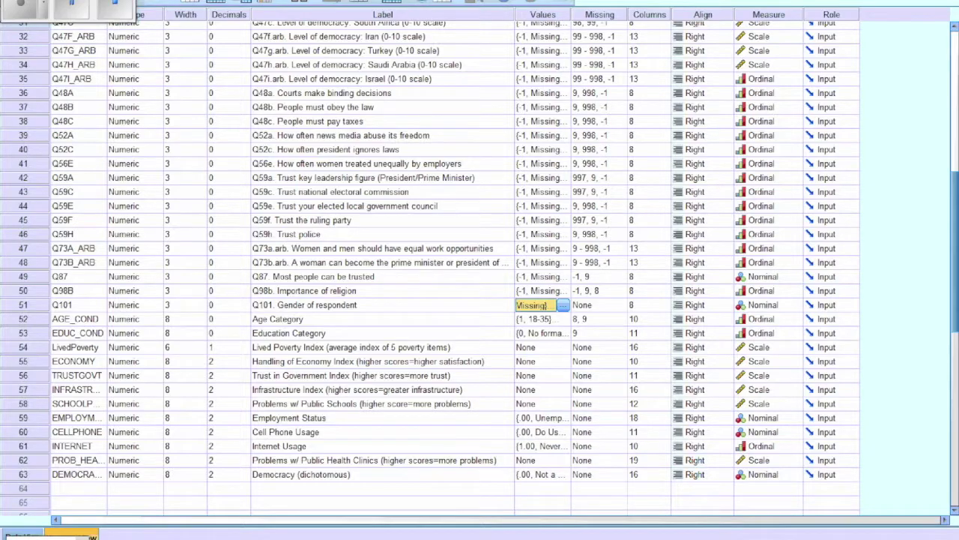
Start Recode into Different Variables with Q101, Gender of respondent, as the input variable
click(129, 2)
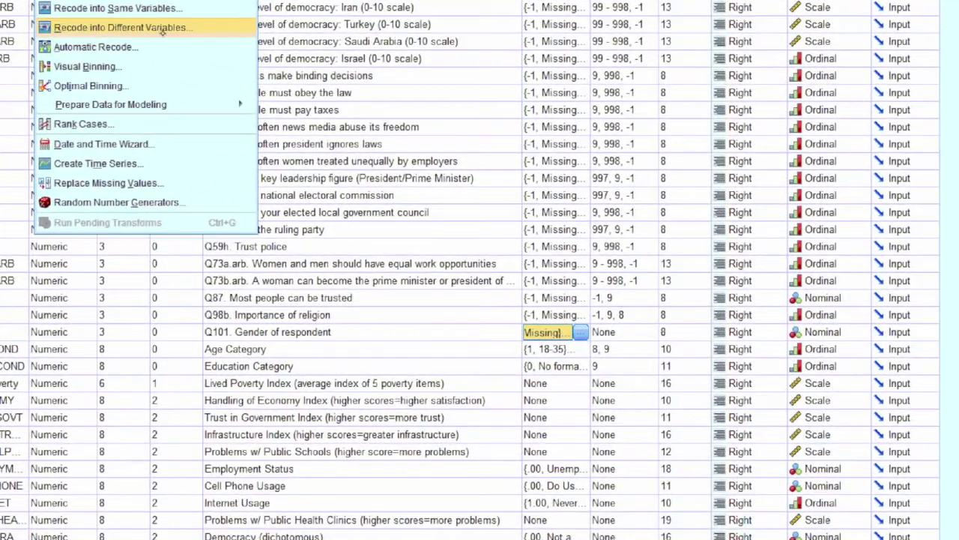
click(142, 39)
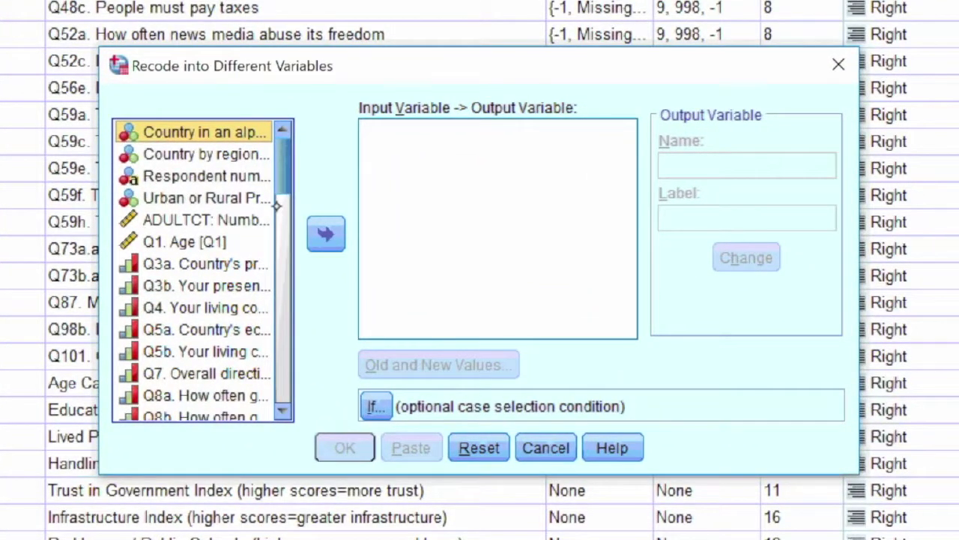
drag(281, 183, 308, 297)
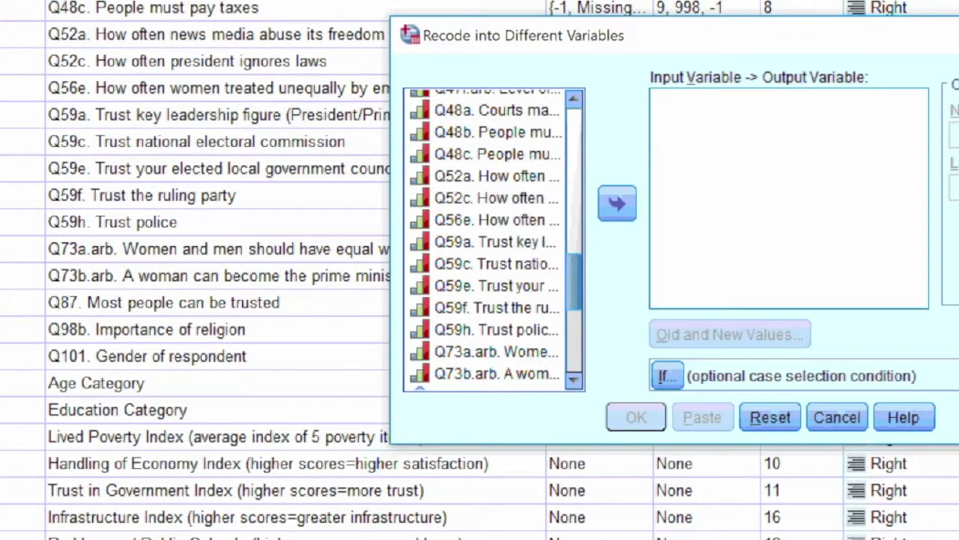
drag(574, 295, 578, 326)
click(496, 280)
click(617, 204)
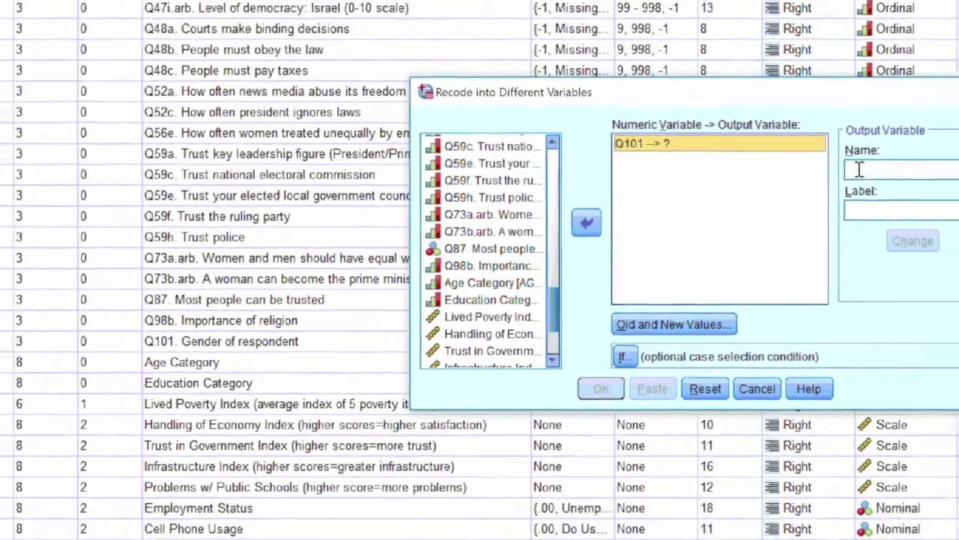
click(859, 169)
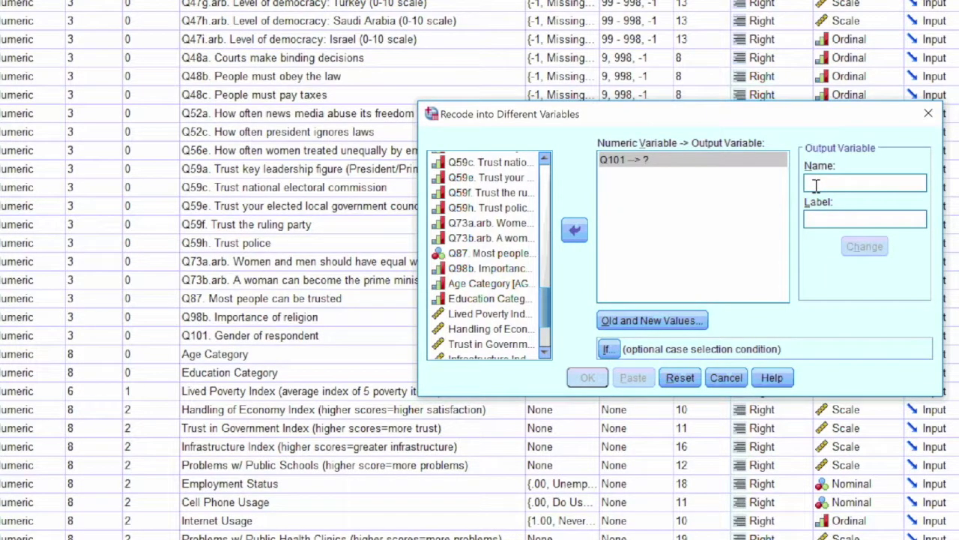
click(816, 185)
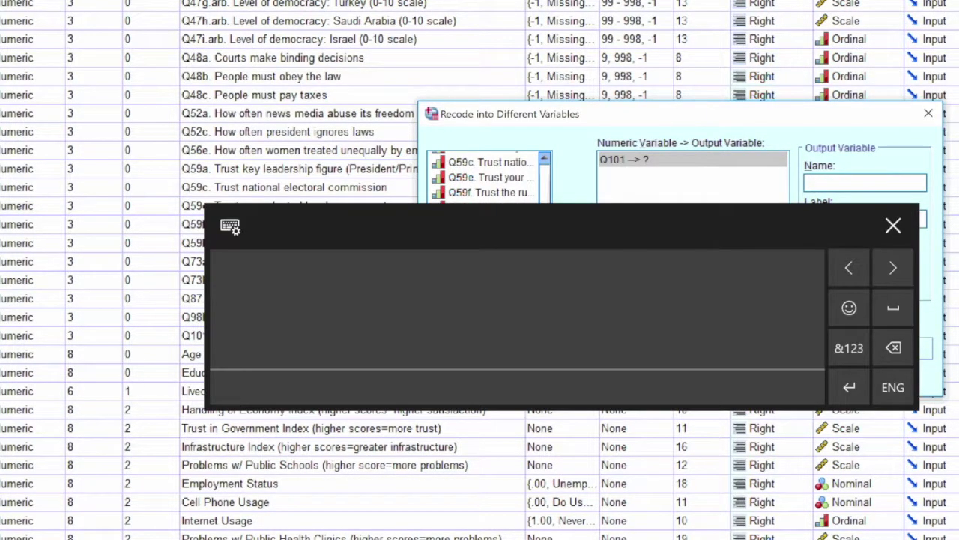
mouse_move(316, 317)
mouse_down()
mouse_move(270, 356)
mouse_move(311, 350)
mouse_move(418, 368)
mouse_up()
drag(424, 288, 430, 370)
mouse_move(441, 353)
mouse_down()
mouse_move(468, 364)
mouse_move(500, 342)
mouse_up()
mouse_move(518, 303)
mouse_down()
mouse_move(527, 366)
mouse_move(555, 307)
mouse_up()
mouse_move(565, 352)
mouse_down()
mouse_move(591, 363)
mouse_move(649, 348)
mouse_move(631, 329)
mouse_up()
click(871, 328)
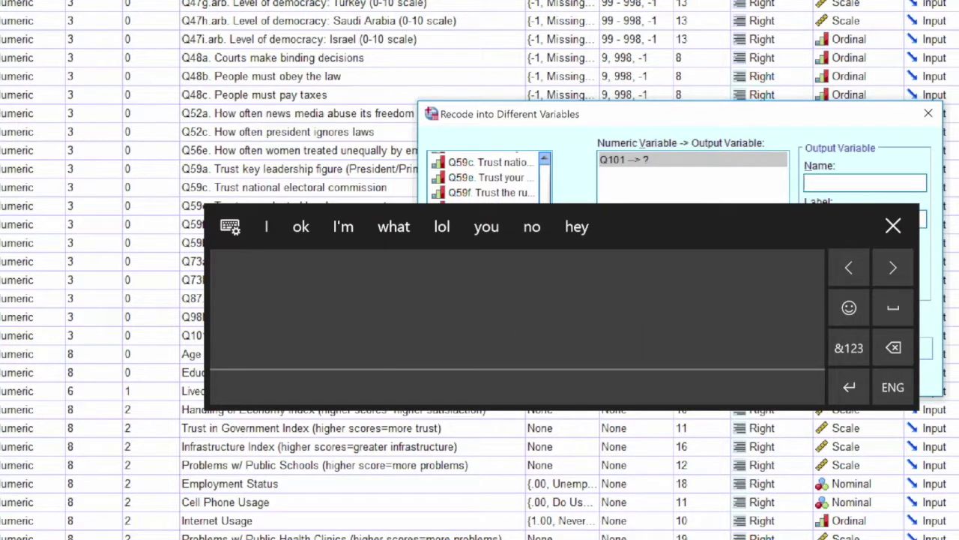
click(893, 226)
Name the output variable gendernew and assign it to Q101
click(865, 183)
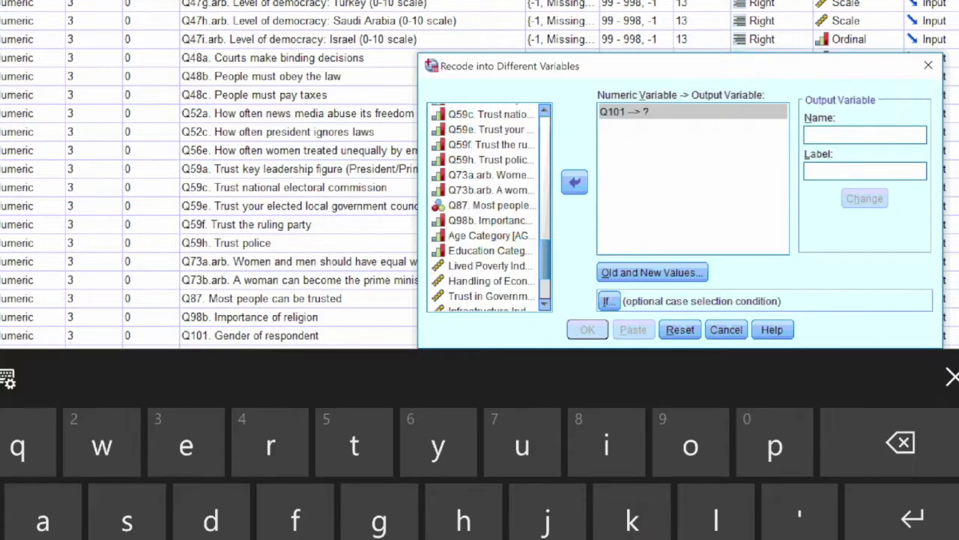
text(gendernew)
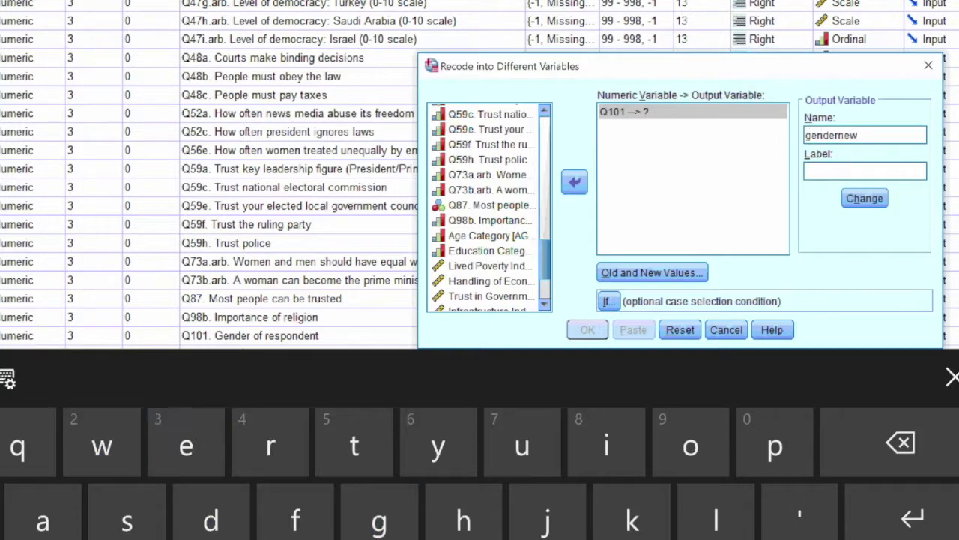
click(951, 377)
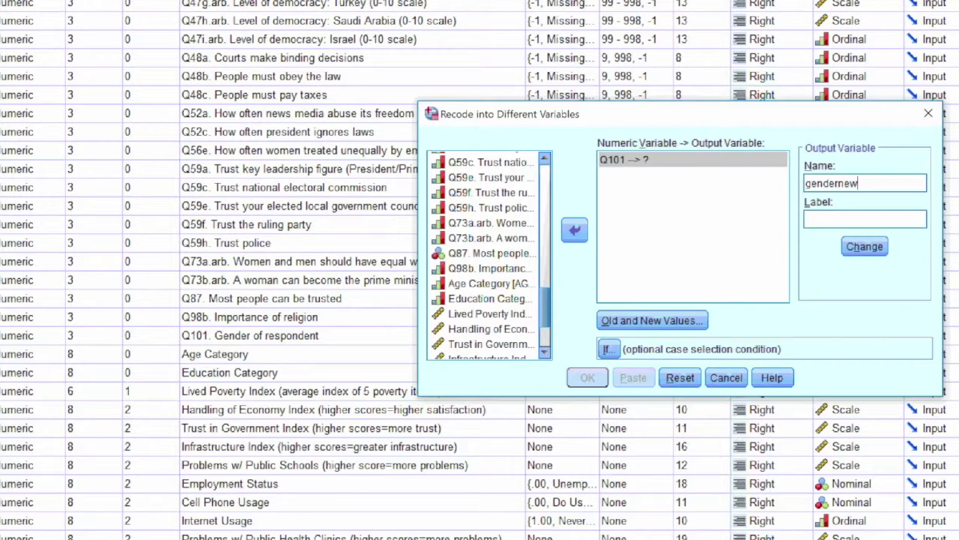
click(865, 246)
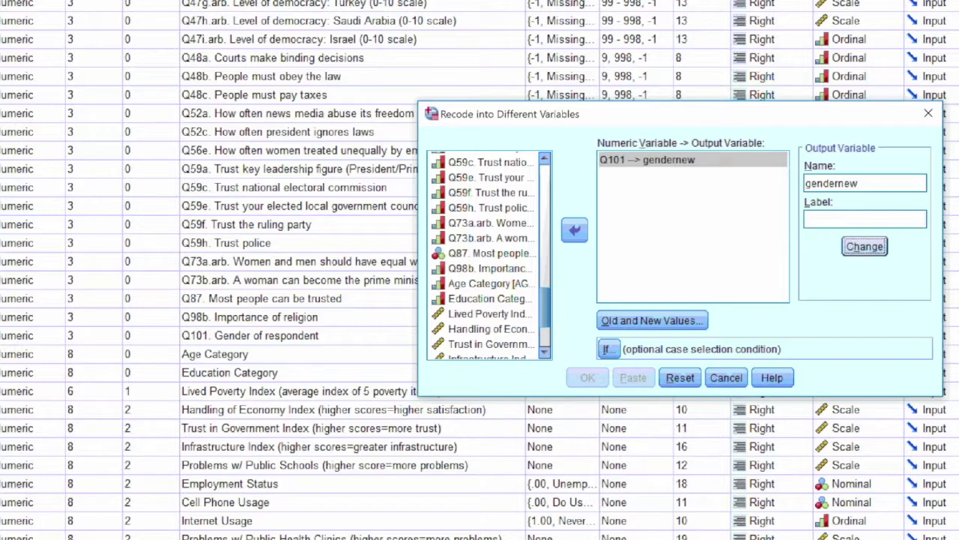
Add a recode rule in Old and New Values that maps old value 1 to new value 1
click(653, 320)
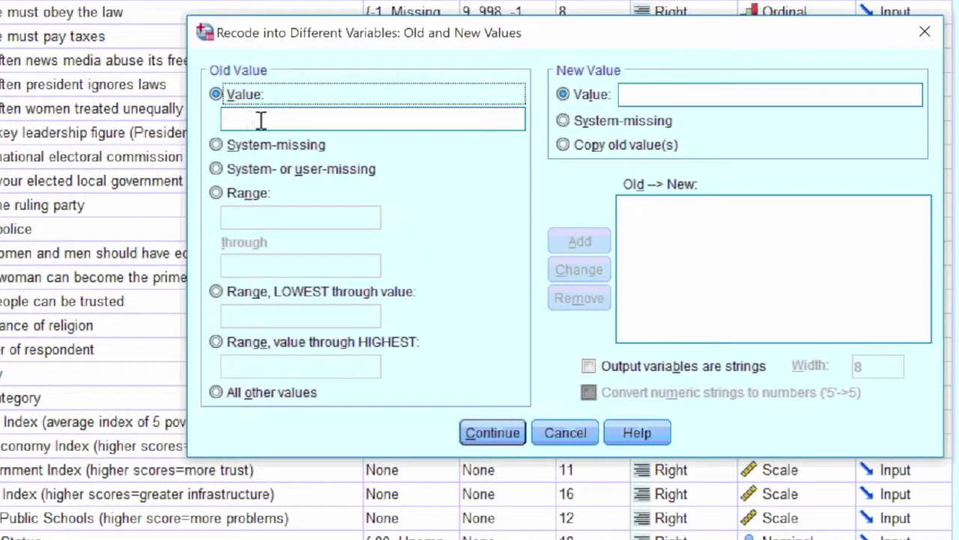
click(296, 124)
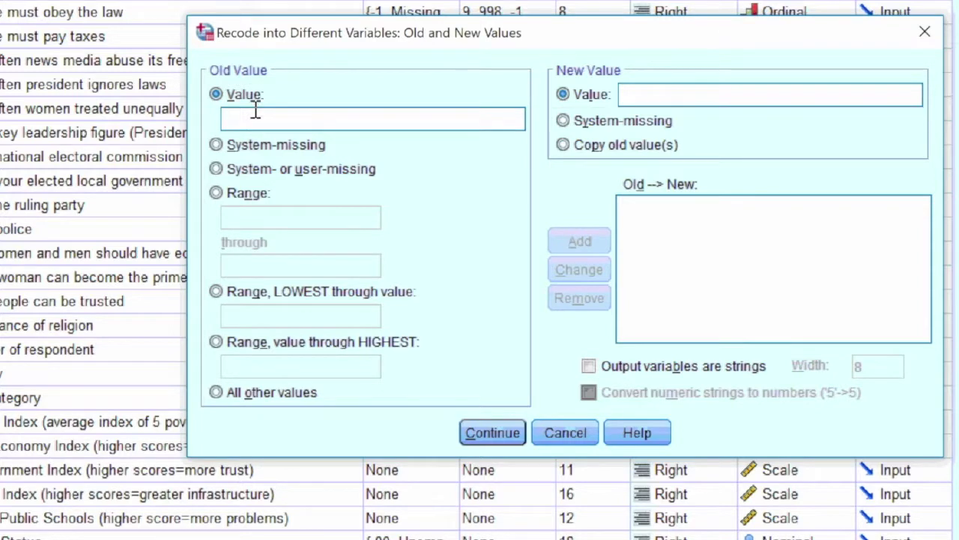
click(255, 112)
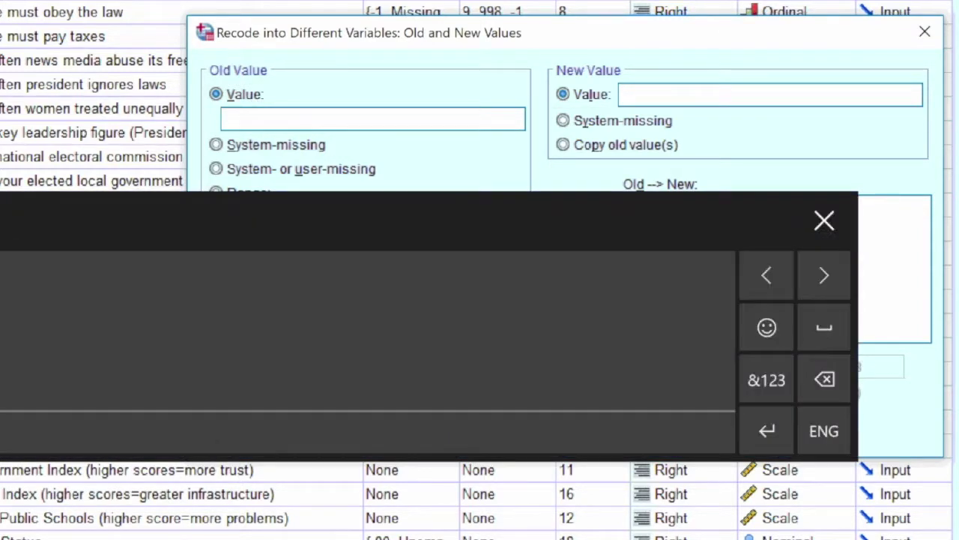
click(824, 220)
click(373, 119)
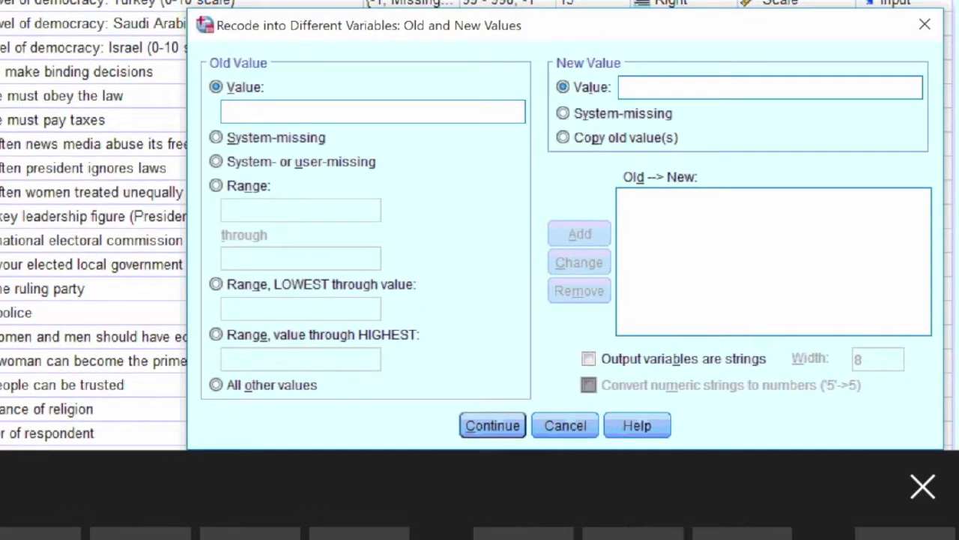
text(1)
click(635, 88)
text(1)
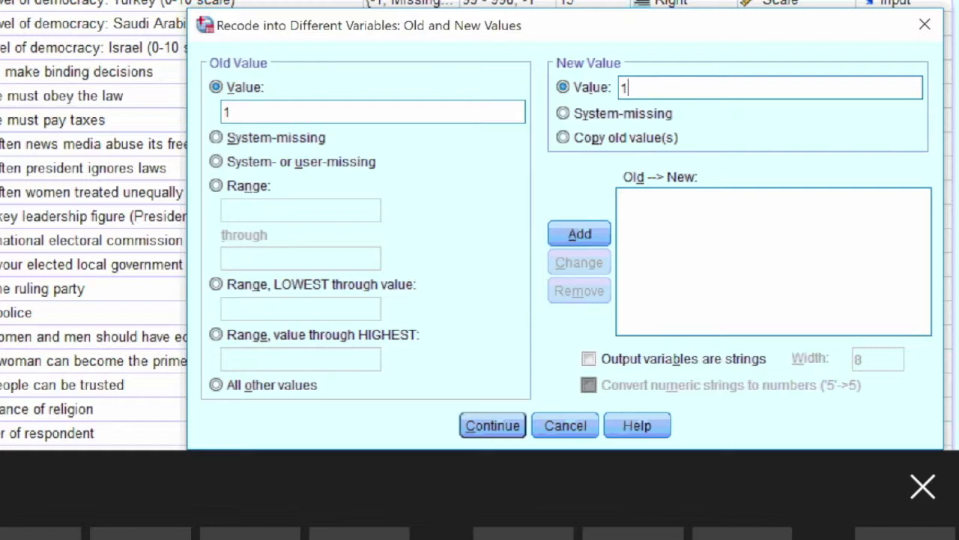
click(580, 234)
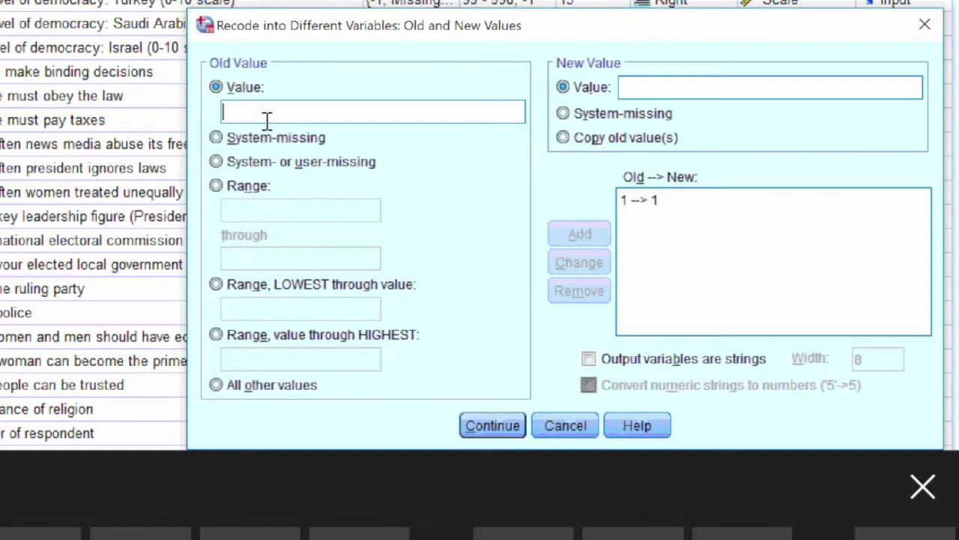
Add a rule mapping old value 2 to new value 0 and run the recode into gendernew
text(2)
click(634, 94)
text(0)
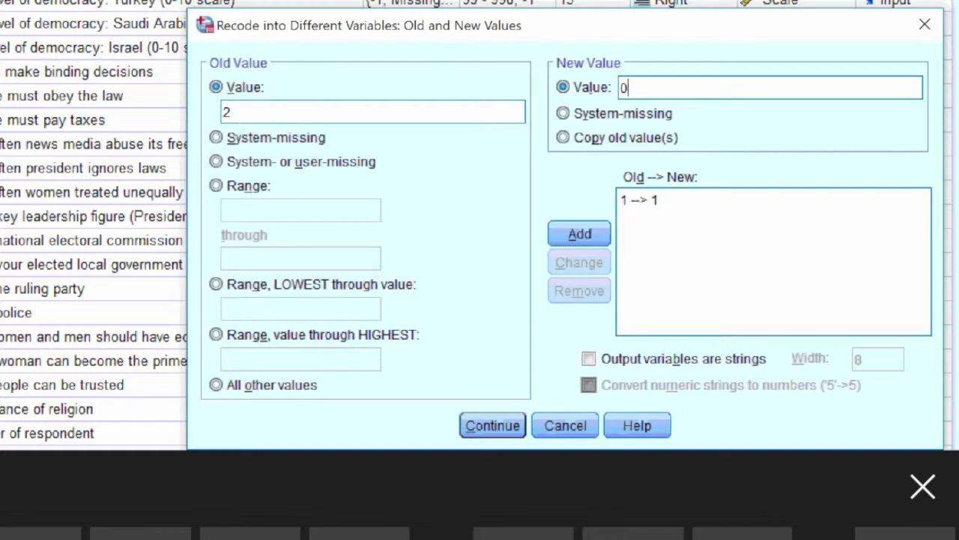
click(571, 235)
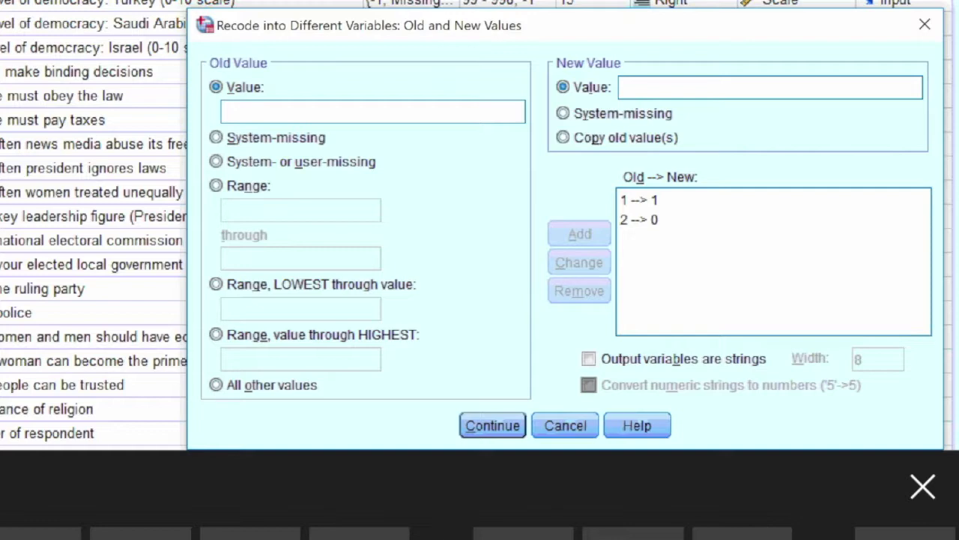
click(487, 433)
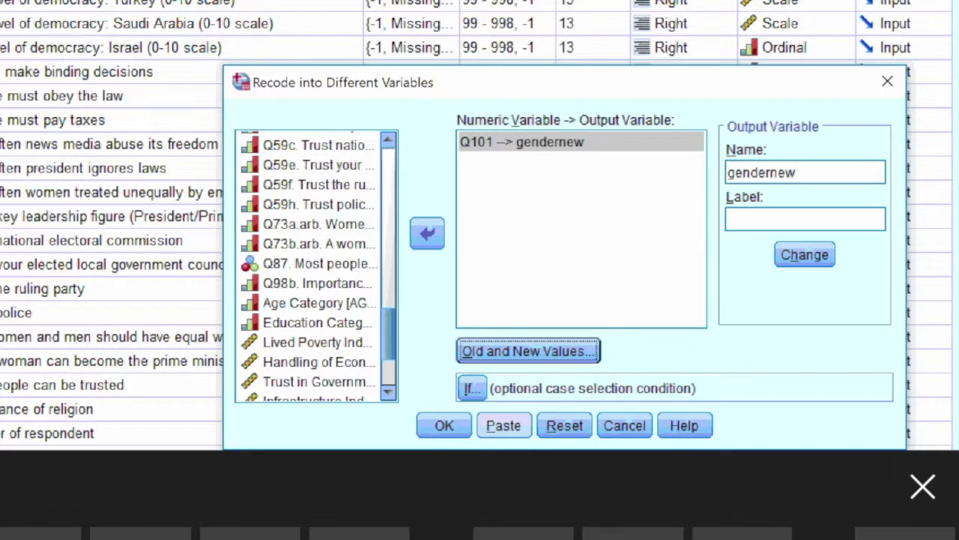
click(805, 255)
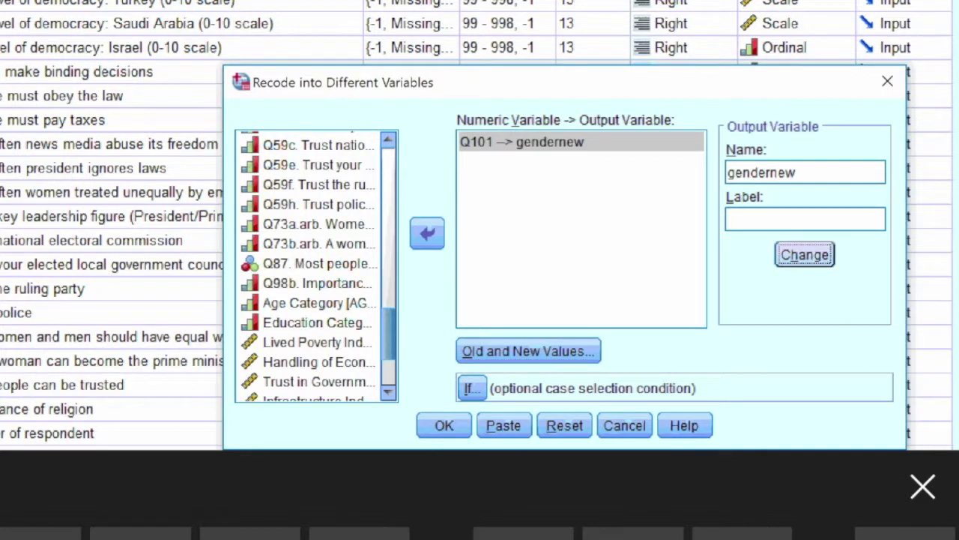
click(442, 425)
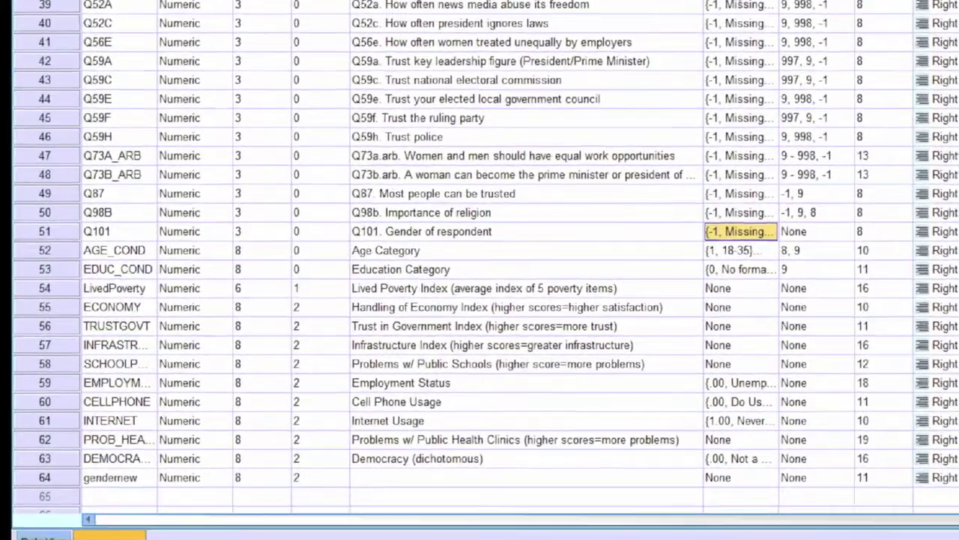
Add a value label to gendernew that names value 1 male
click(740, 477)
click(769, 477)
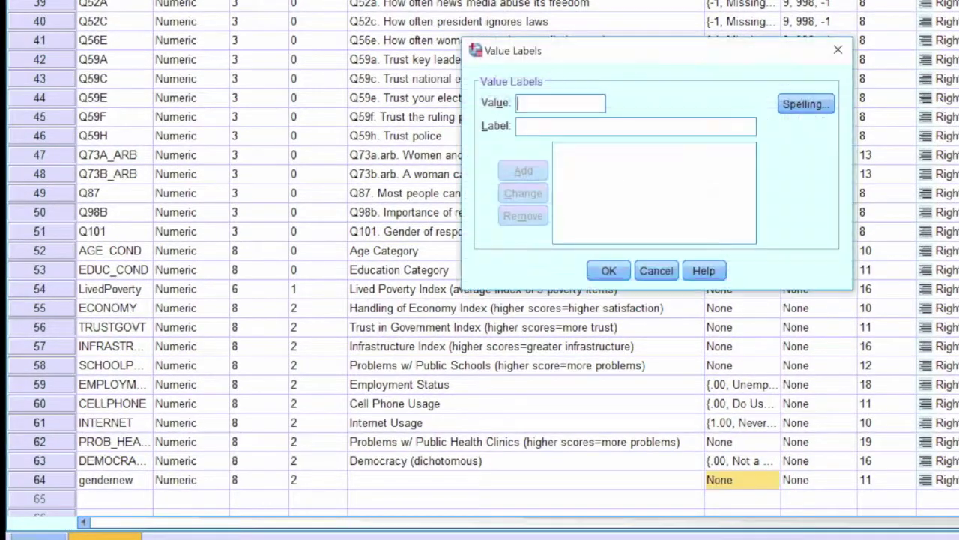
click(525, 104)
text(1)
click(534, 89)
text(male)
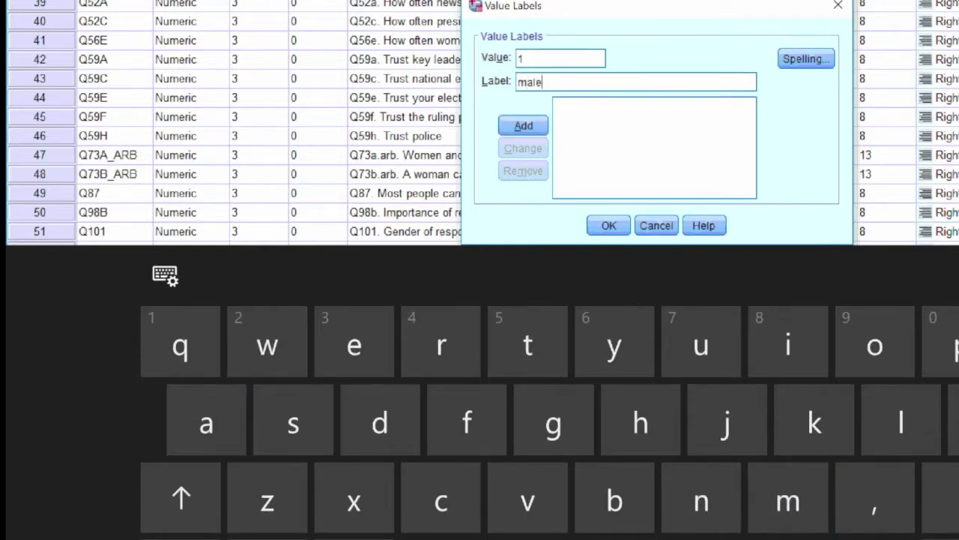
click(523, 125)
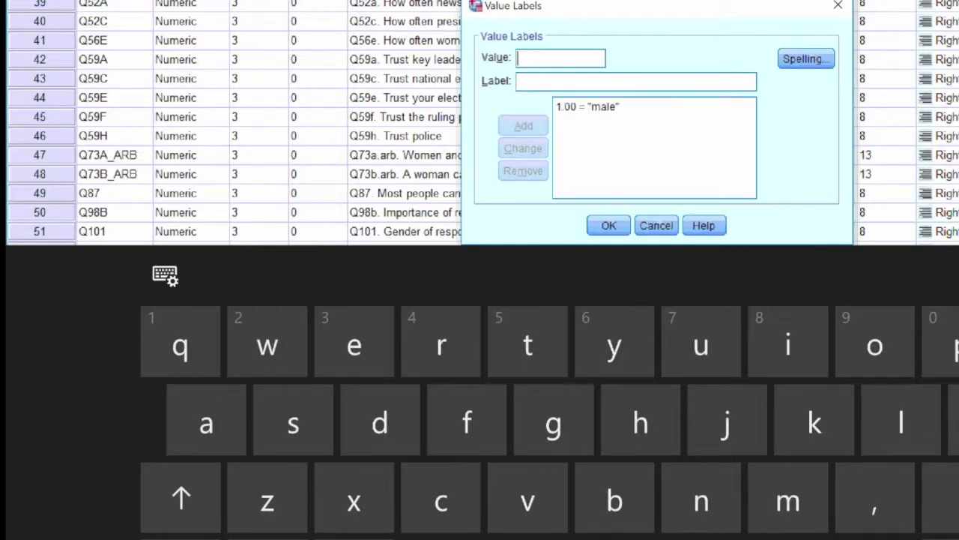
Label value 0 of gendernew as female and apply the value labels
click(181, 539)
text(0)
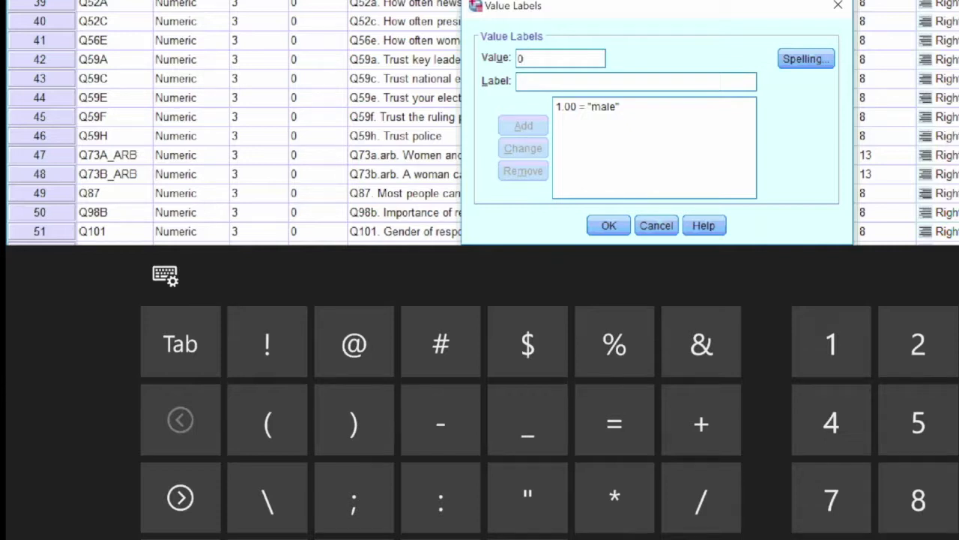
click(525, 85)
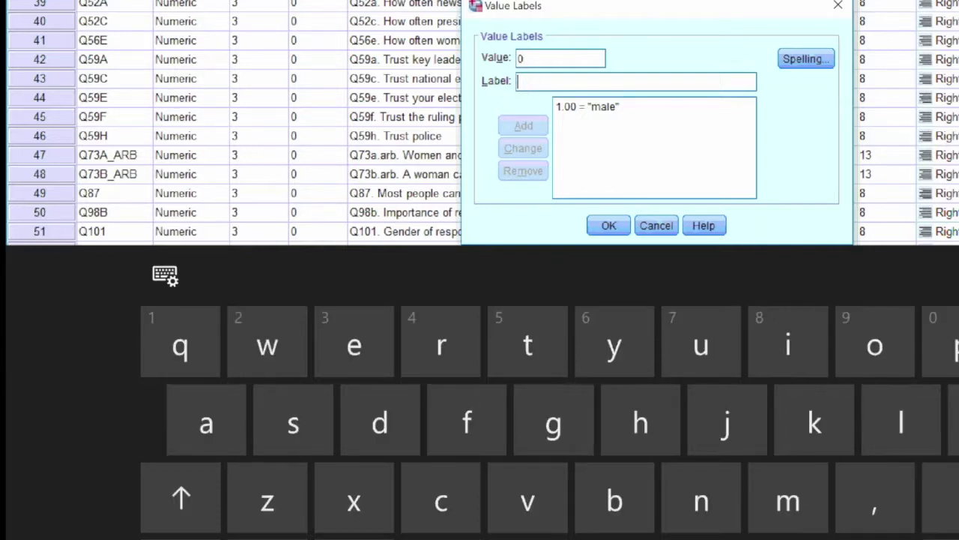
text(female)
click(523, 126)
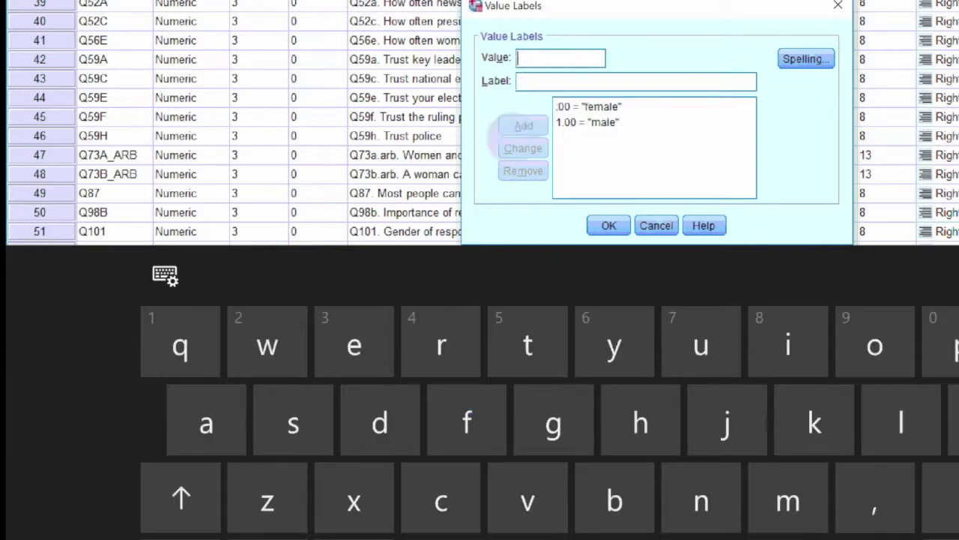
click(608, 226)
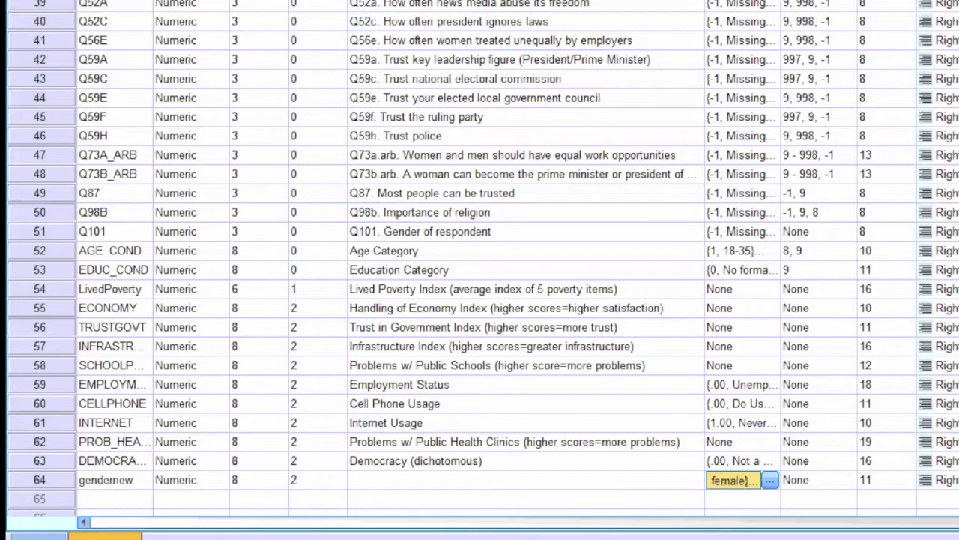
Examine the gendernew column in Data View, comparing its value labels with the numeric codes
click(39, 536)
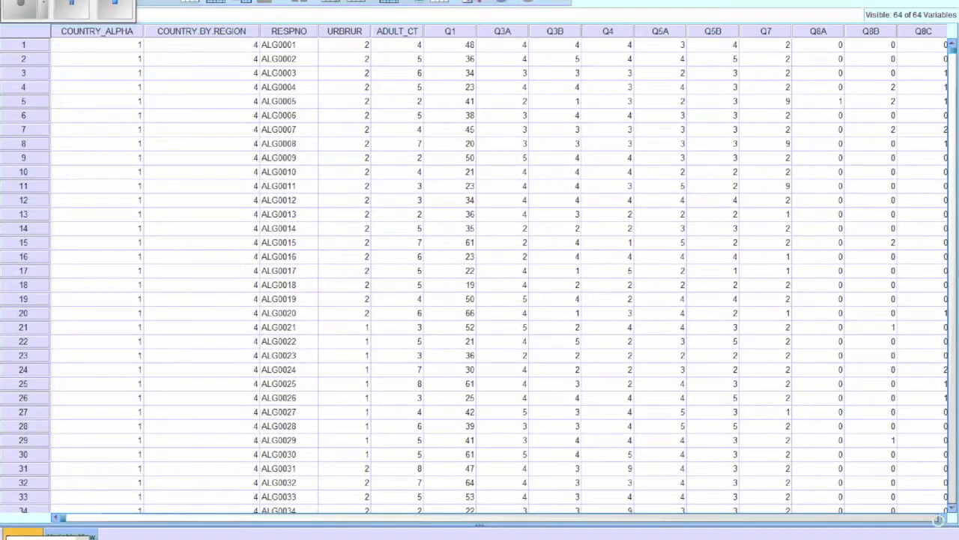
click(128, 518)
drag(126, 522, 700, 532)
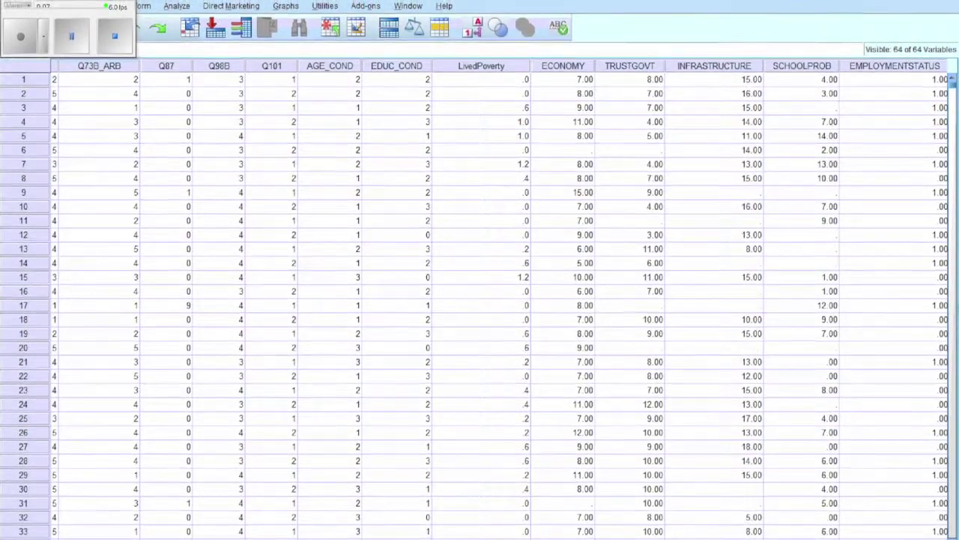
scroll(499, 300, right, 9)
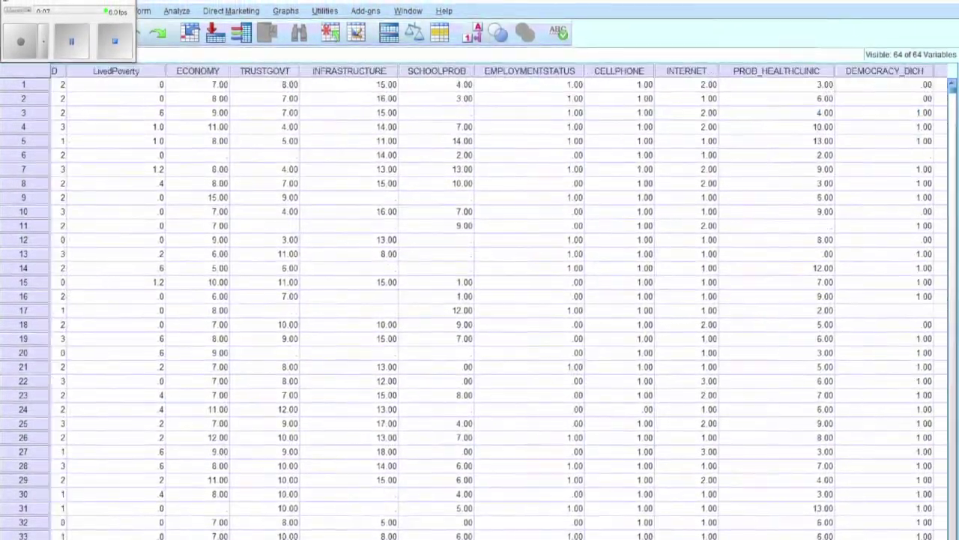
scroll(480, 300, right, 2)
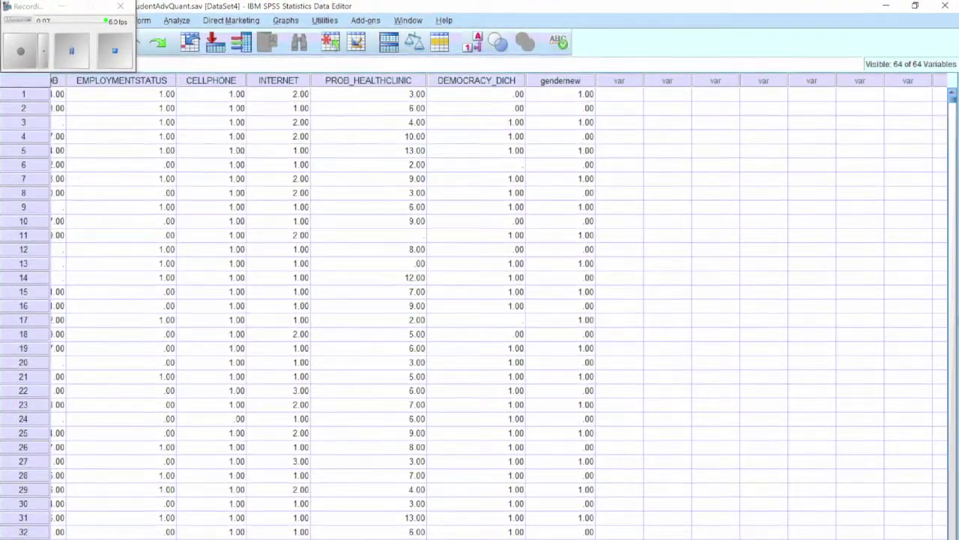
click(472, 43)
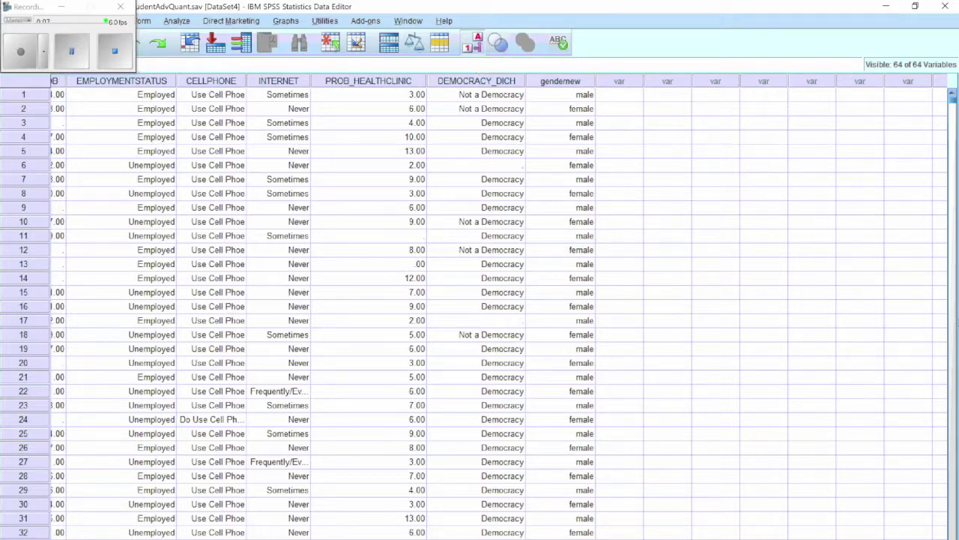
click(472, 43)
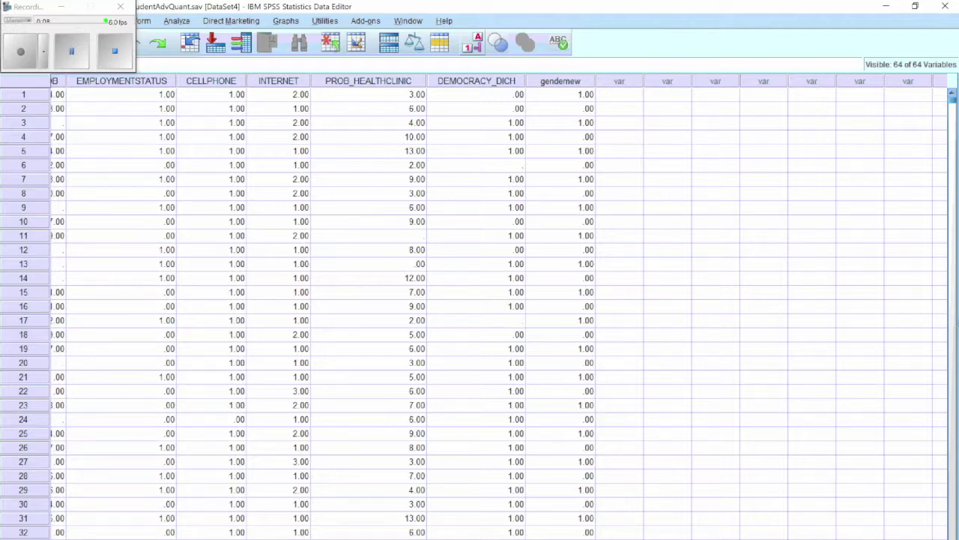
Start a Linear Regression with Q1. Age as an independent variable
key(alt+a)
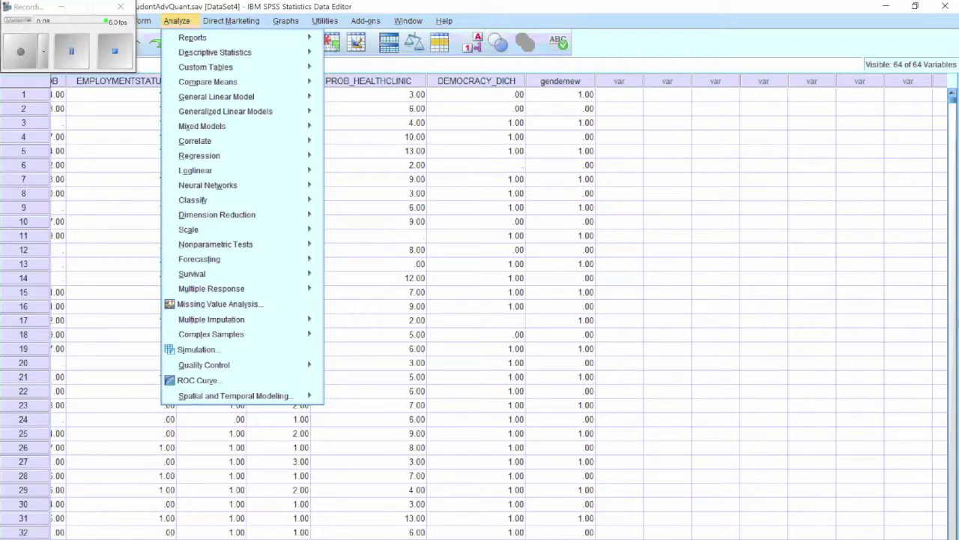
key(r)
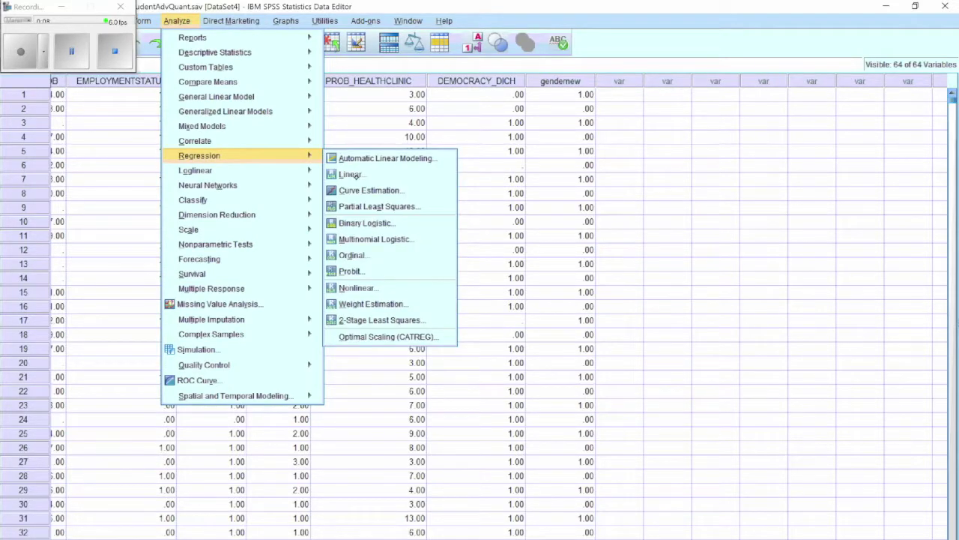
key(l)
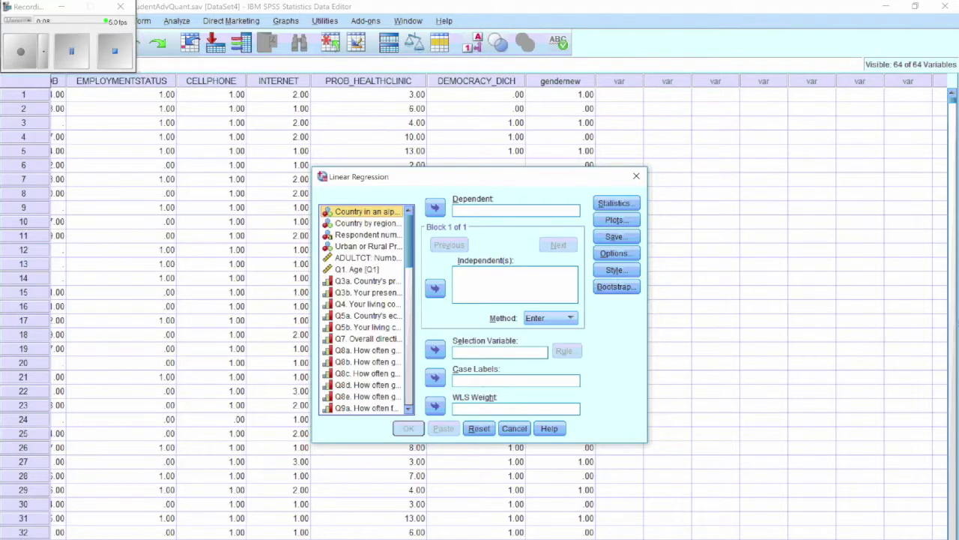
click(356, 269)
click(435, 288)
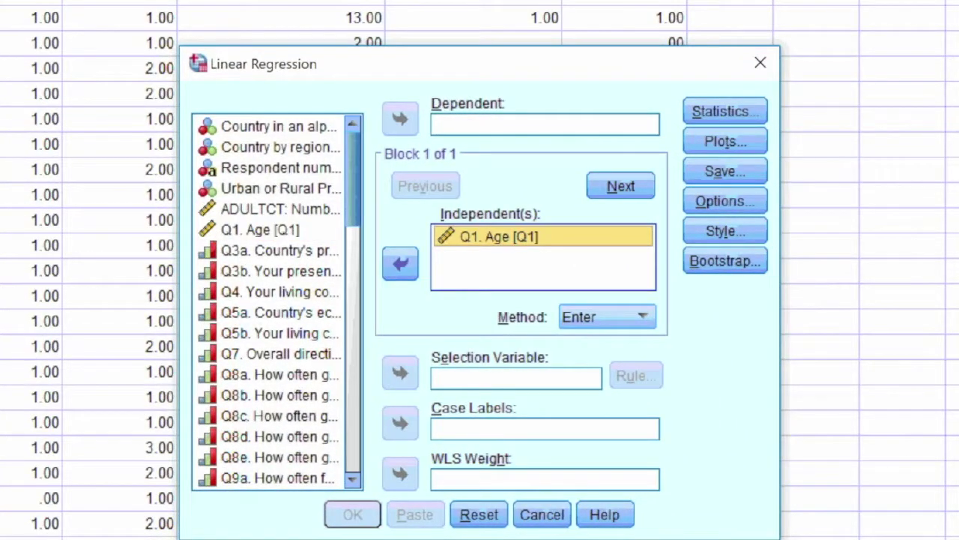
Assign Q46a. Level of democracy: today as the dependent variable and add gendernew as the second independent variable
drag(352, 222, 352, 307)
click(296, 178)
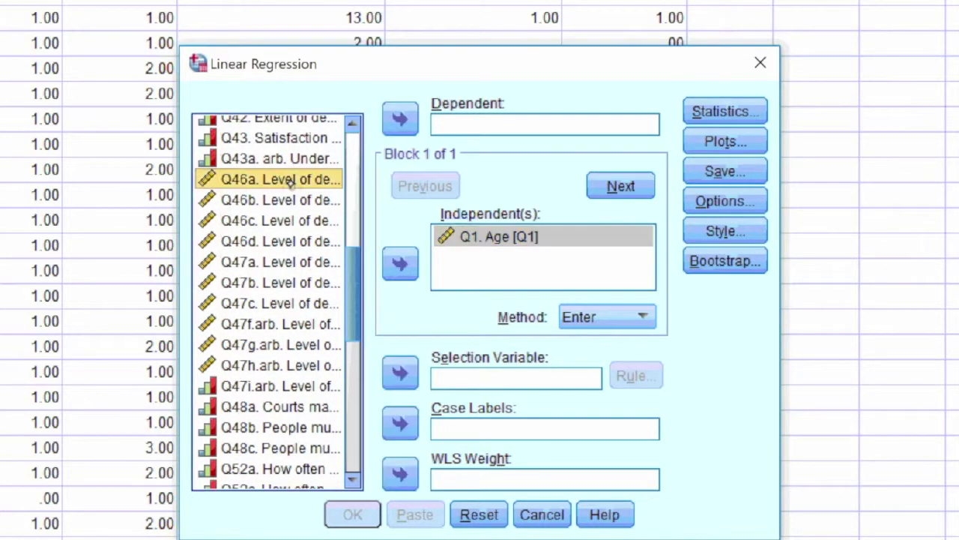
click(399, 120)
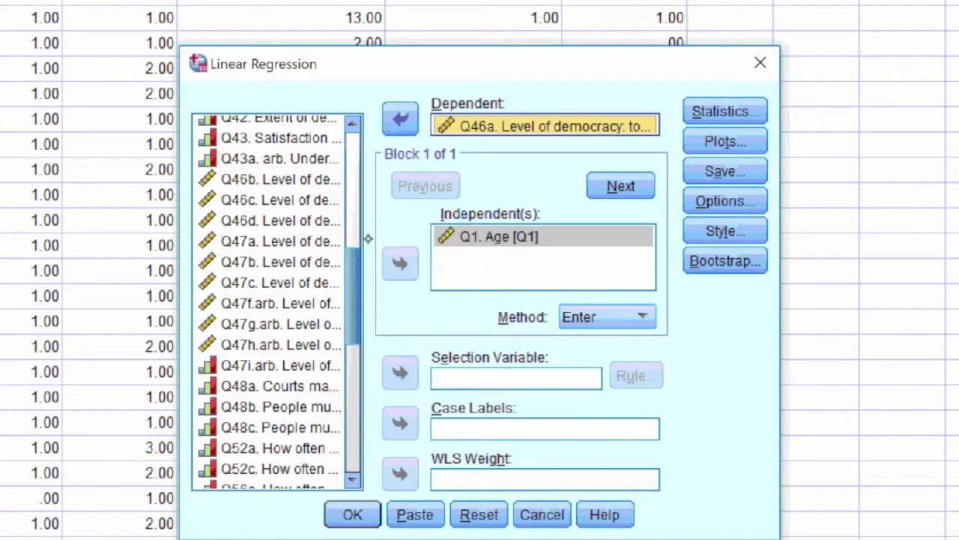
drag(351, 302, 351, 431)
click(257, 478)
click(399, 263)
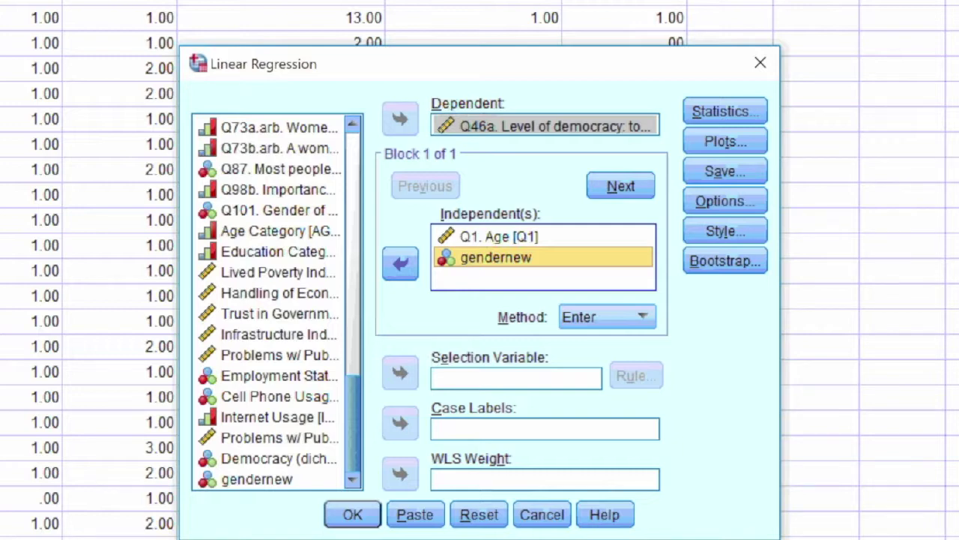
Include Descriptives in the regression statistics, alongside Estimates and Model fit
click(725, 111)
key(alt+d)
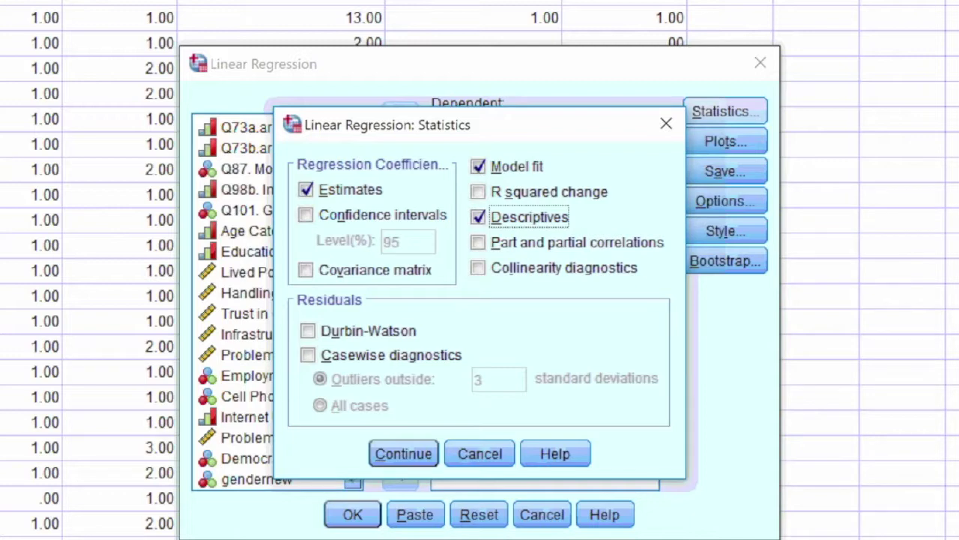
key(alt+c)
key(alt+t)
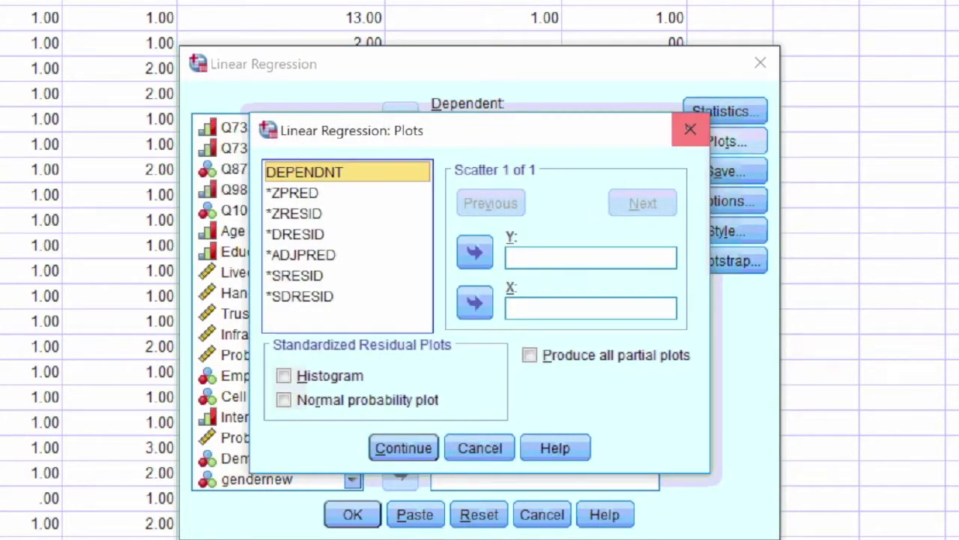
click(691, 129)
click(725, 171)
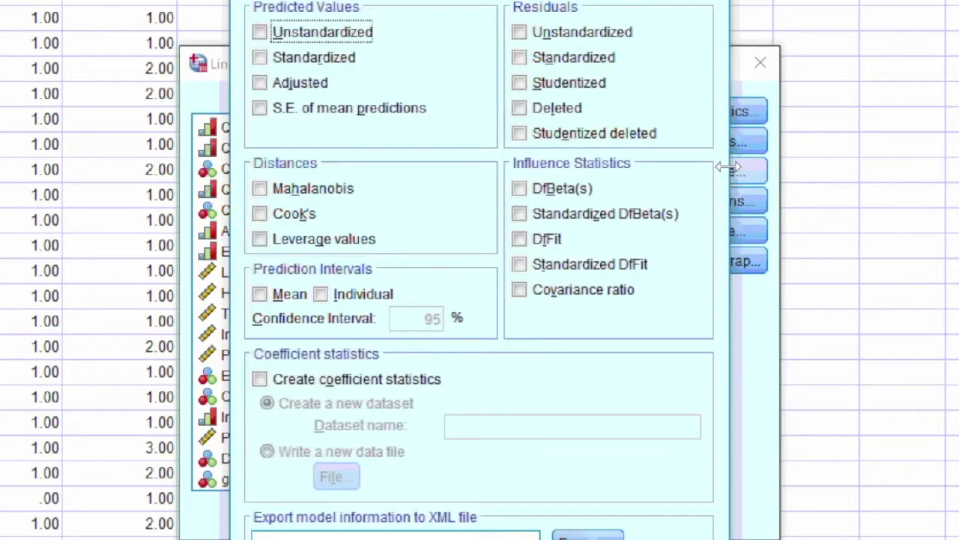
key(Escape)
Run the linear regression and review its output tables down to the Coefficients table
click(353, 514)
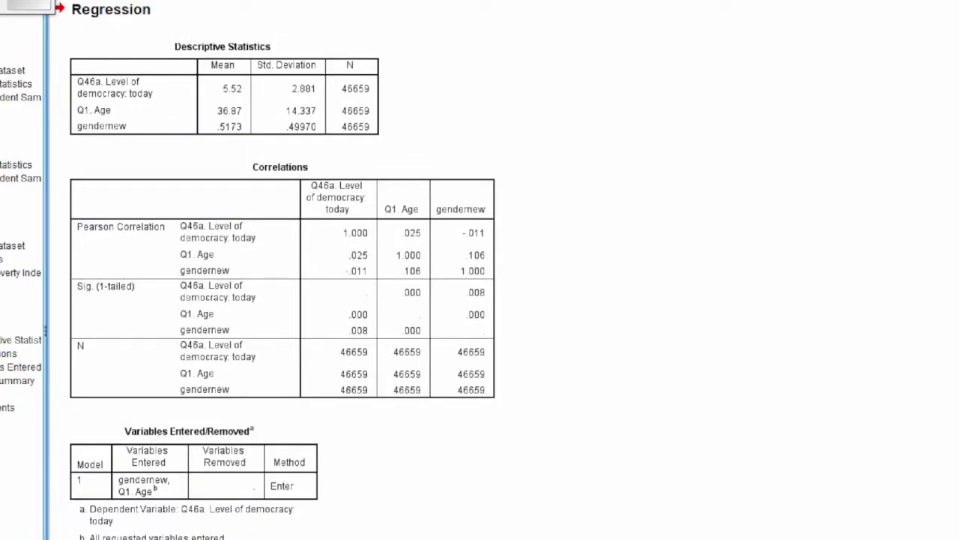
scroll(282, 270, down, 9)
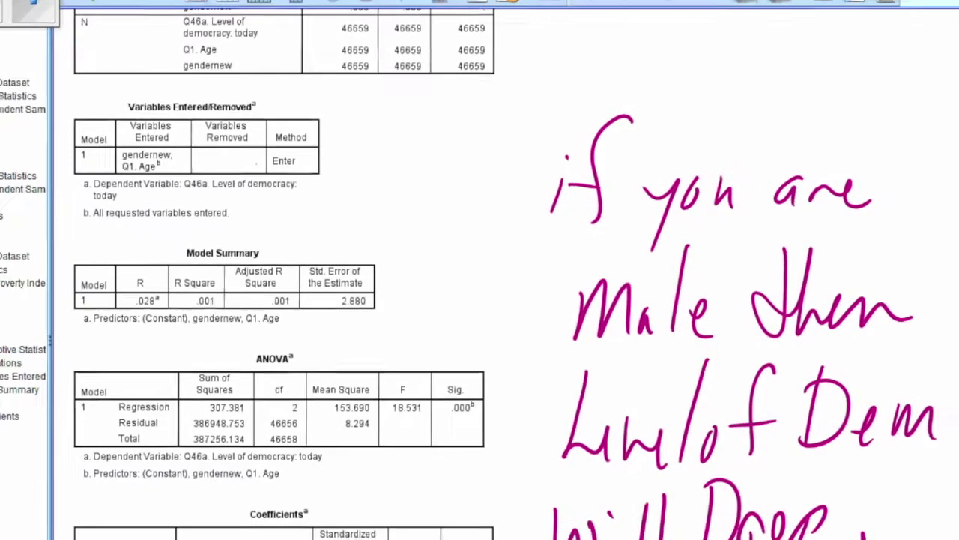
Complete the handwritten note beside the regression output: if you are male then level of Dem will drop .08 compared to female
mouse_move(860, 479)
mouse_down()
mouse_move(823, 490)
mouse_move(835, 451)
mouse_up()
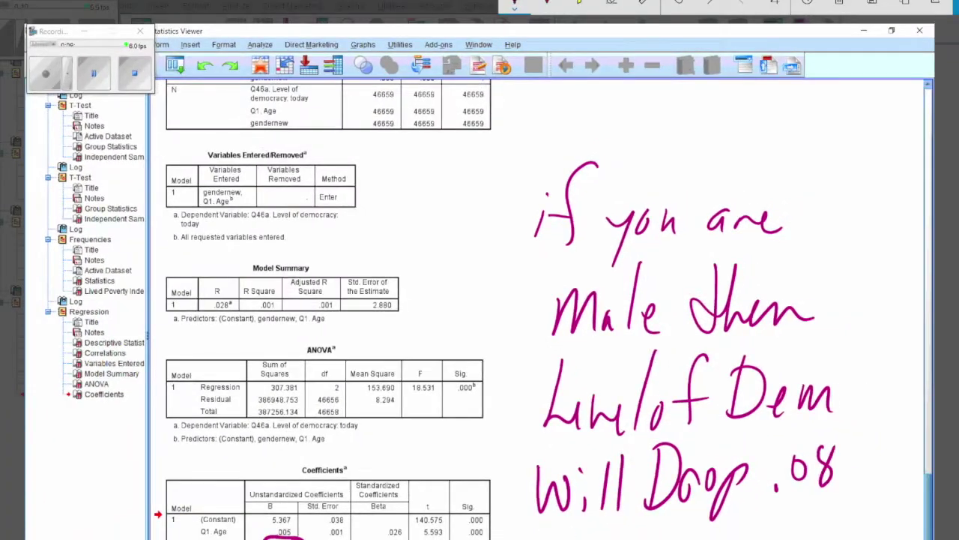
drag(572, 529, 548, 538)
mouse_move(740, 508)
mouse_down()
mouse_move(730, 539)
mouse_move(750, 538)
mouse_up()
drag(820, 503, 829, 538)
drag(888, 501, 873, 539)
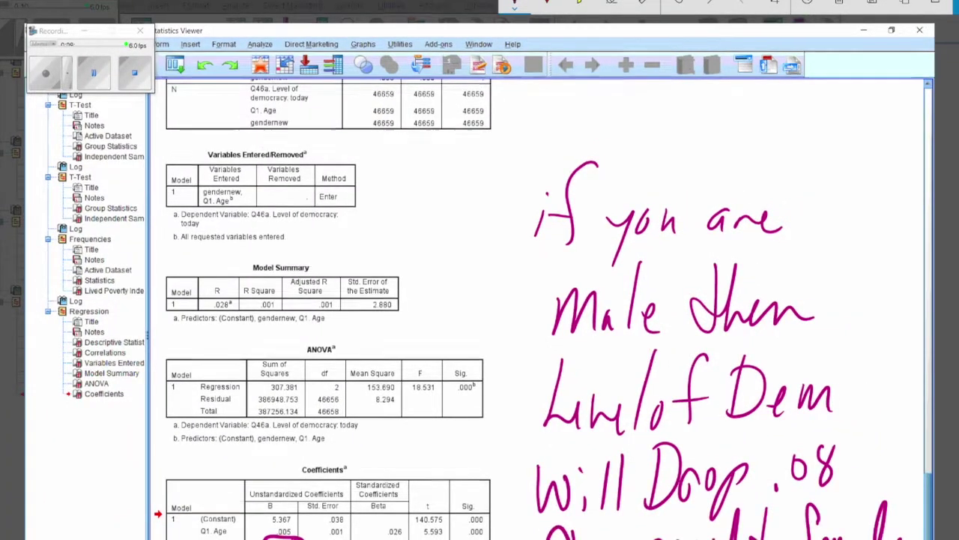